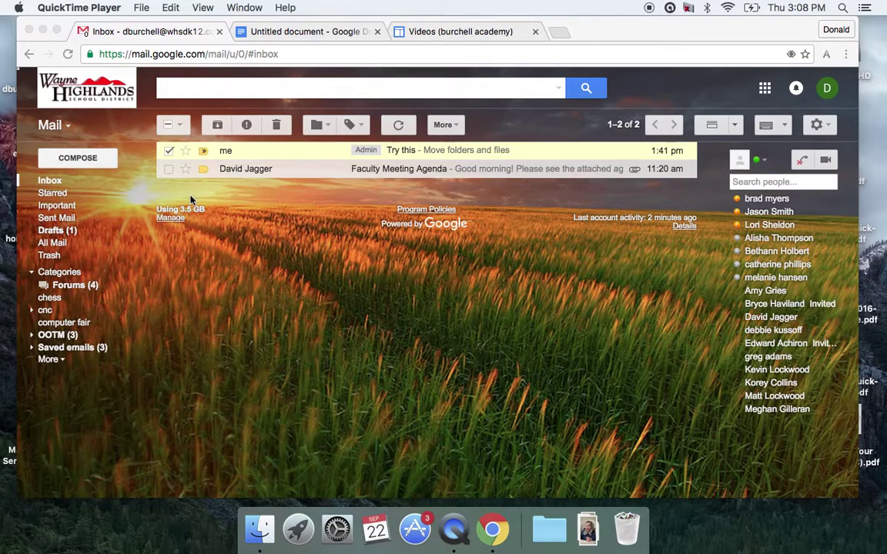
Step: Star the "Try this" message in the inbox and deselect it
{"action": "left_click", "coordinate": [186, 150]}
{"action": "left_click", "coordinate": [186, 150]}
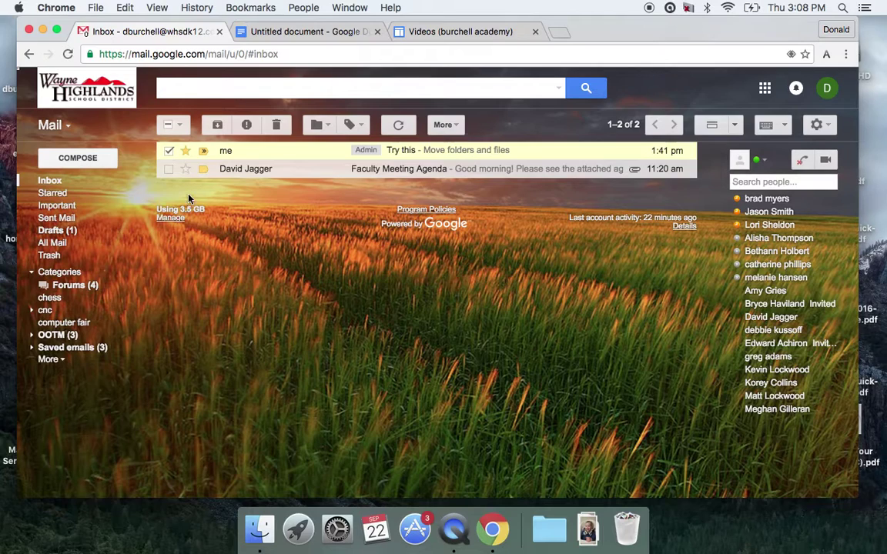
{"action": "left_click", "coordinate": [169, 150]}
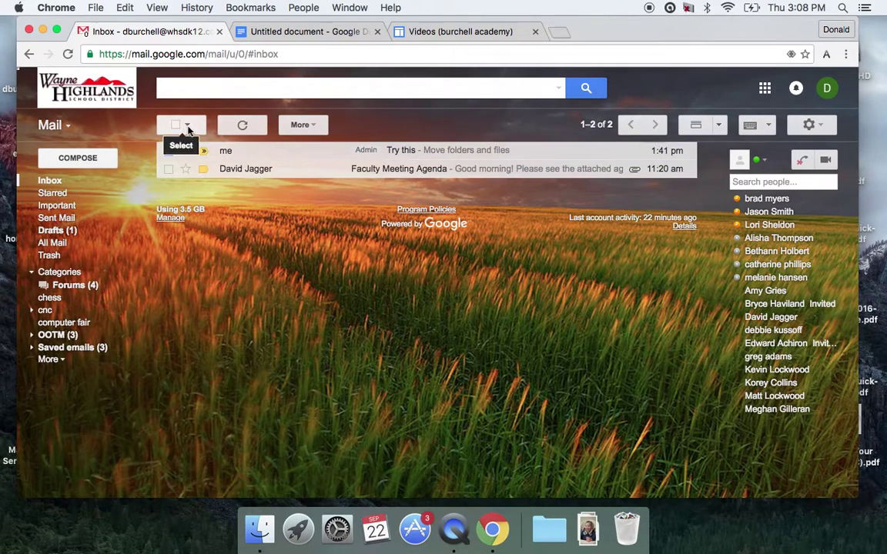
Step: Select only the starred messages in the inbox, and clear that selection
{"action": "left_click", "coordinate": [187, 128]}
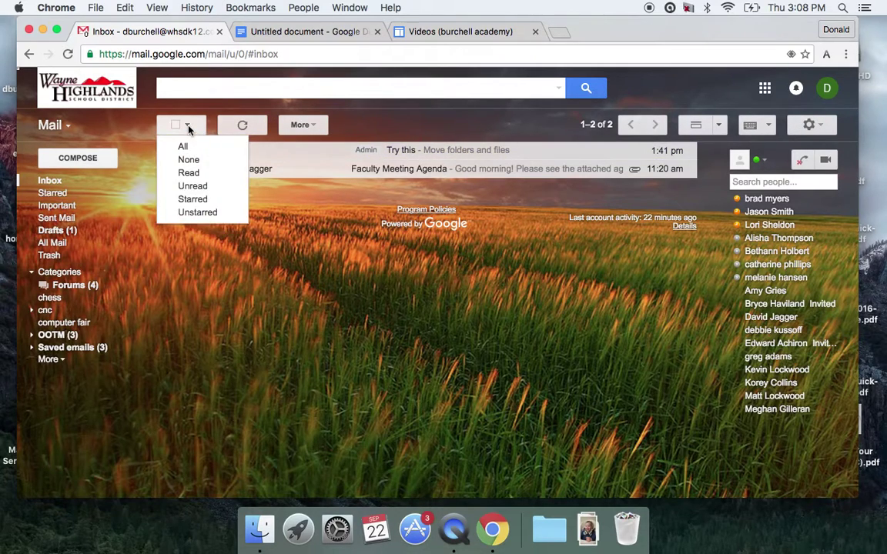
{"action": "left_click", "coordinate": [195, 202]}
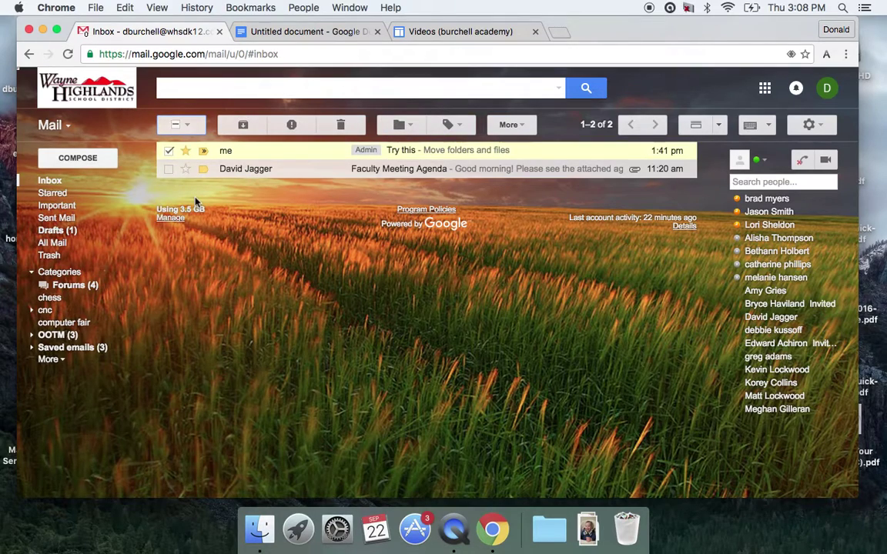
{"action": "left_click", "coordinate": [169, 152]}
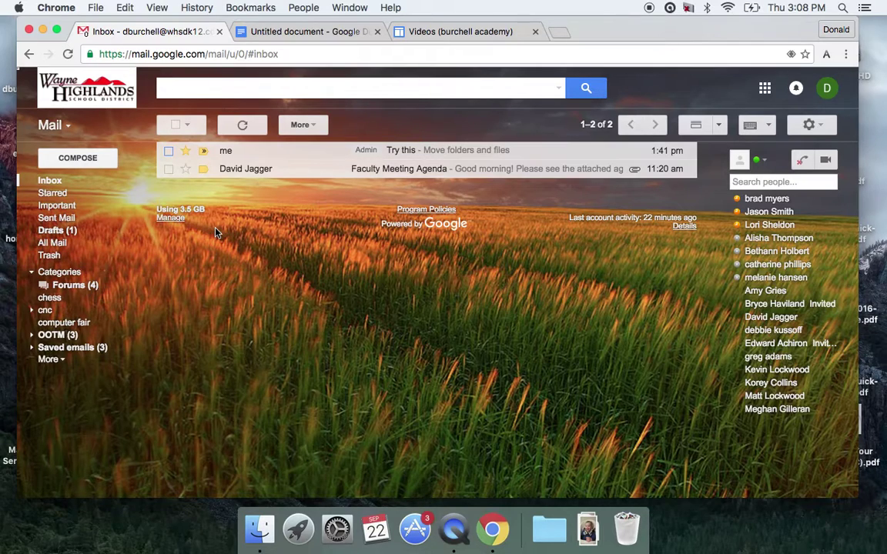
Step: Move the "Try this" message to a newly created label named "Good"
{"action": "left_click", "coordinate": [170, 151]}
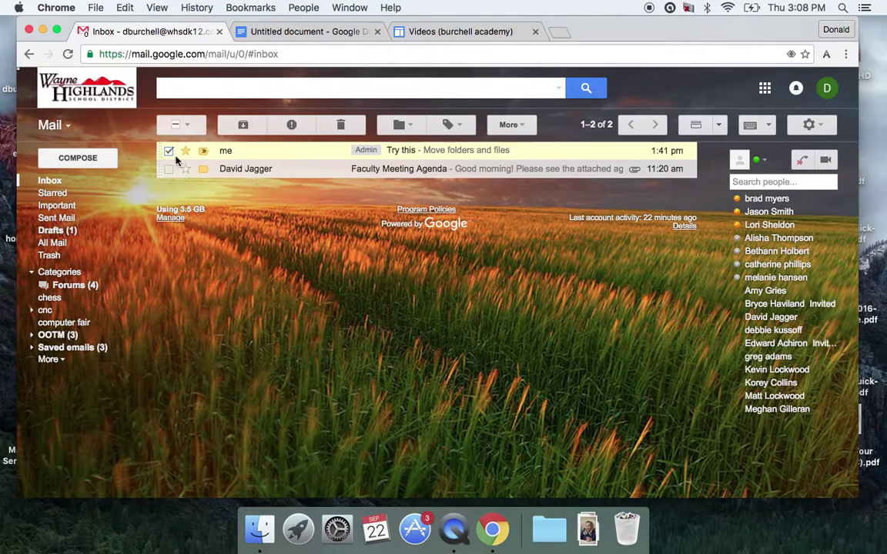
{"action": "left_click", "coordinate": [413, 133]}
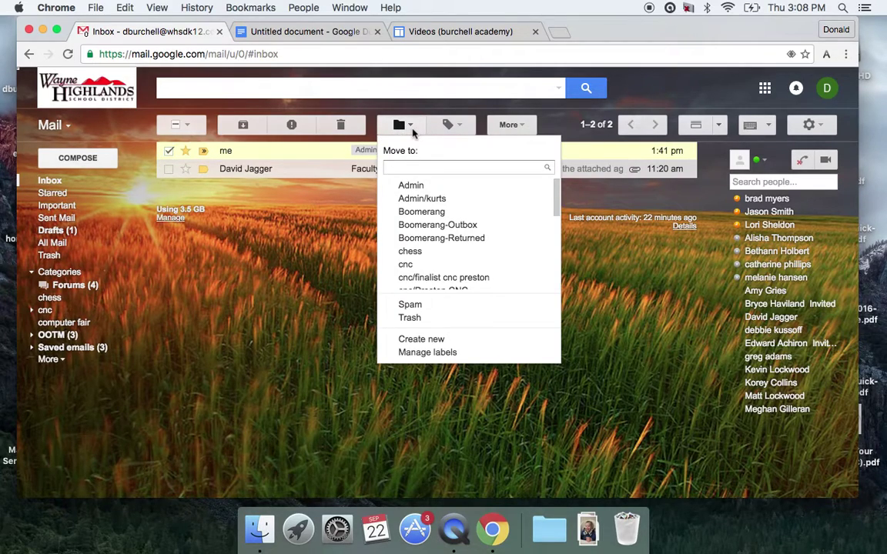
{"action": "left_click", "coordinate": [457, 342]}
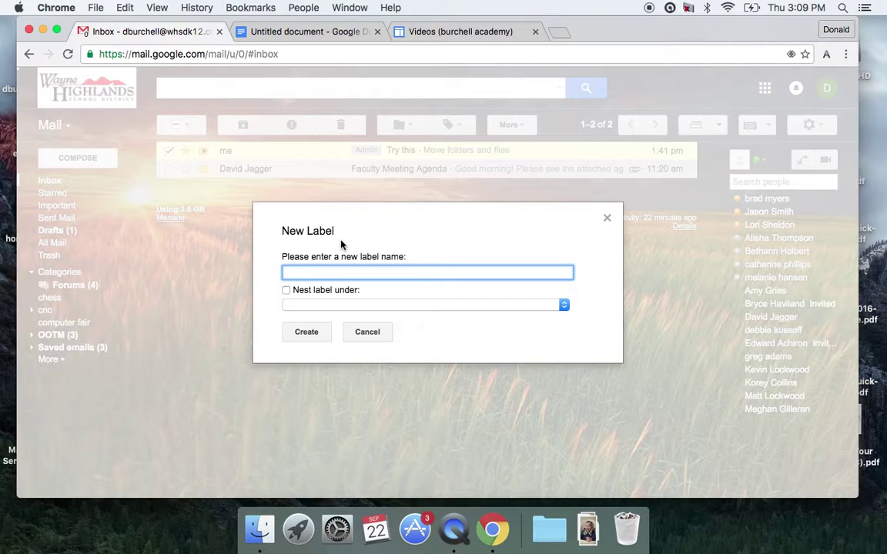
{"action": "type", "text": "Good"}
{"action": "left_click", "coordinate": [306, 332]}
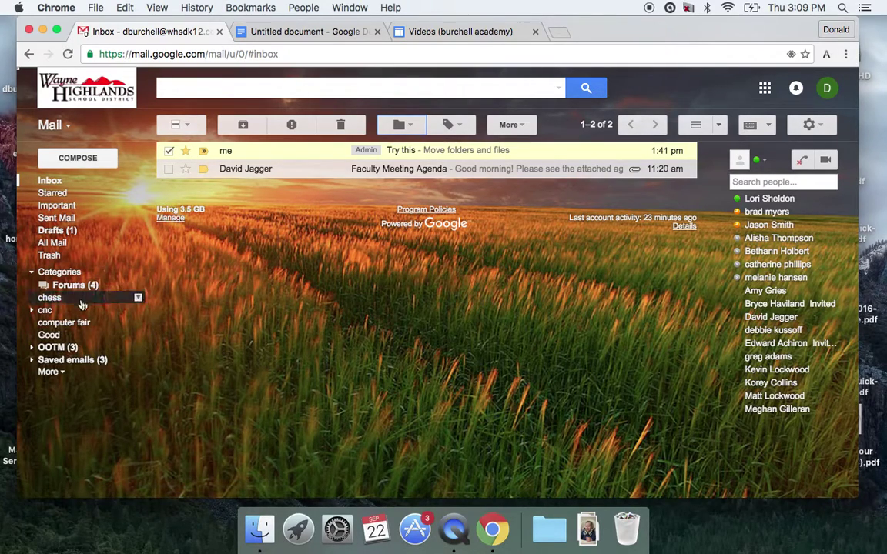
Step: Open the Good label and remove the Admin label from the "Try this" message
{"action": "left_click", "coordinate": [59, 337]}
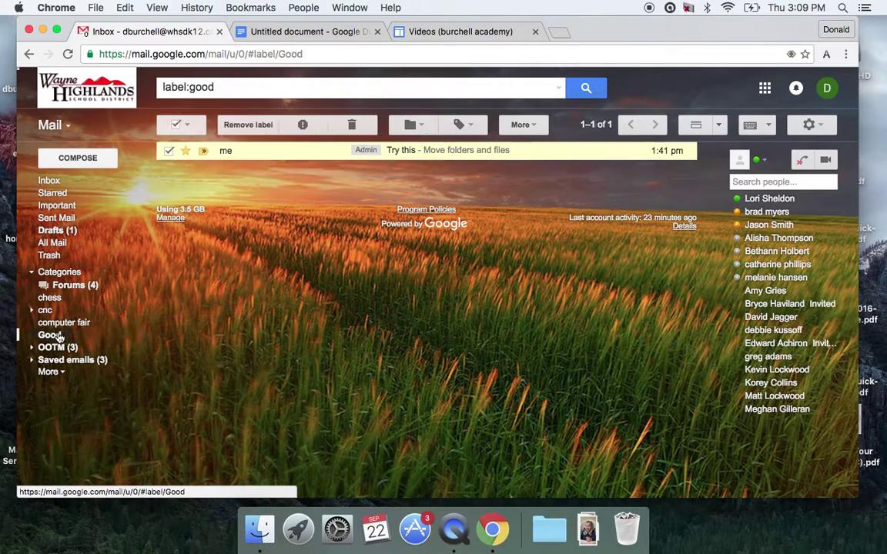
{"action": "left_click", "coordinate": [459, 124]}
{"action": "left_click", "coordinate": [416, 187]}
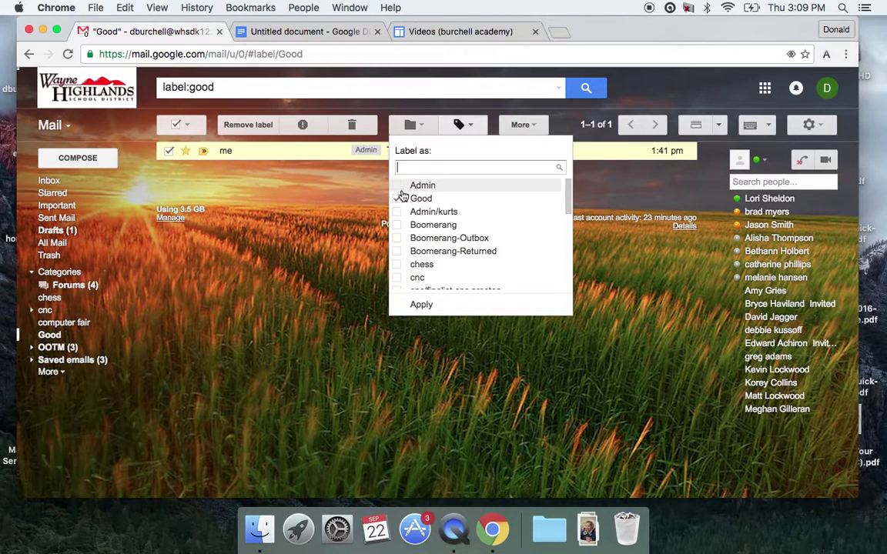
{"action": "left_click", "coordinate": [422, 305]}
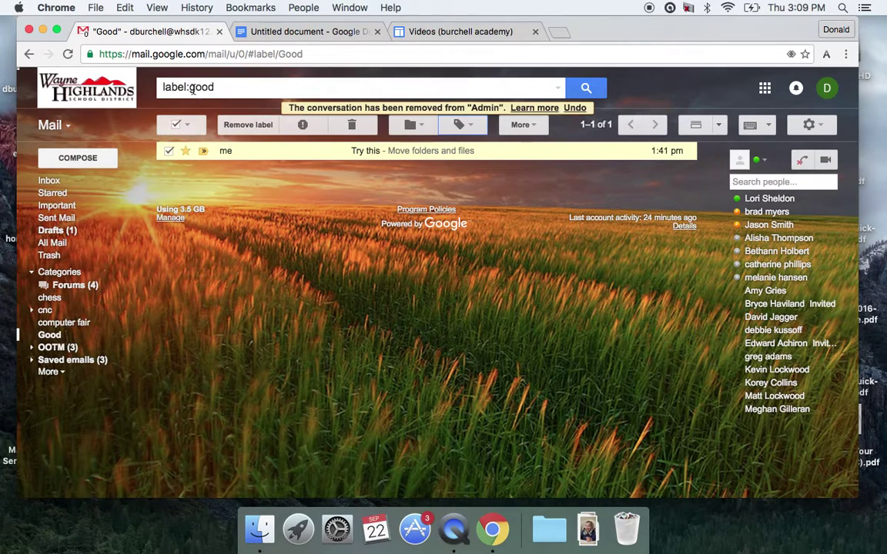
Step: Return to the inbox and deselect the "Try this" message
{"action": "left_click_drag", "start_coordinate": [189, 87], "coordinate": [228, 89]}
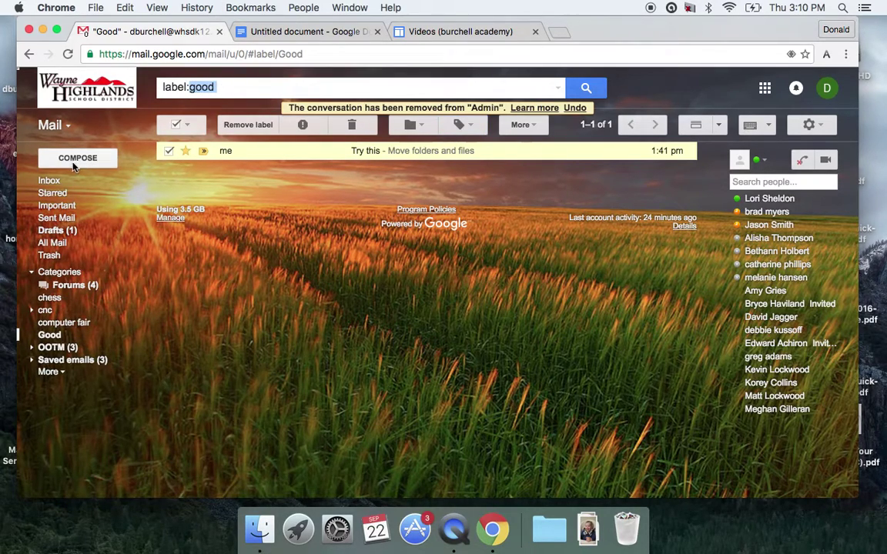
{"action": "left_click", "coordinate": [51, 182]}
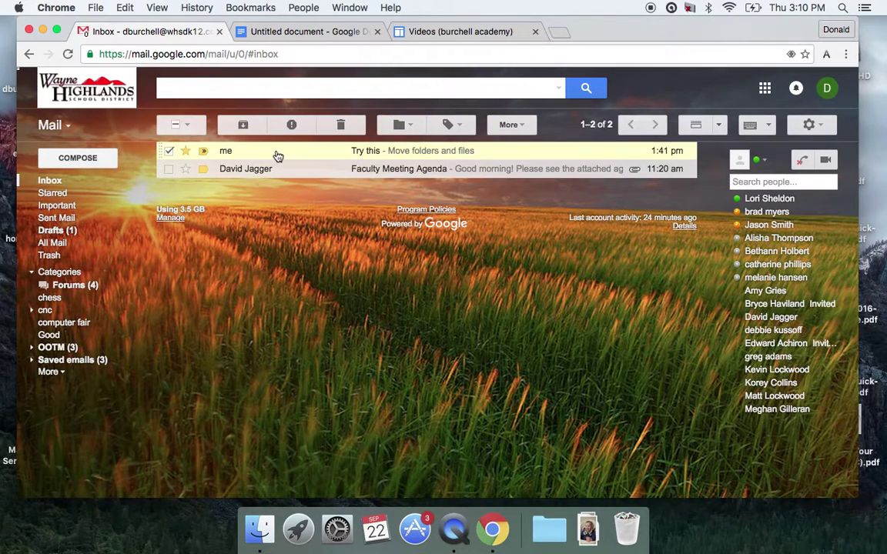
{"action": "left_click", "coordinate": [168, 152]}
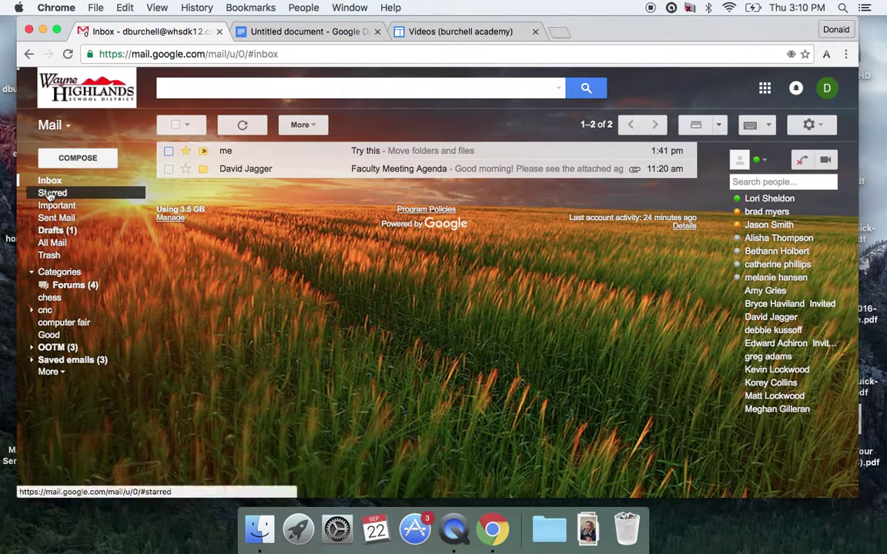
Step: Move the "Try this" message listed under the Good label to the Inbox
{"action": "left_click", "coordinate": [58, 336]}
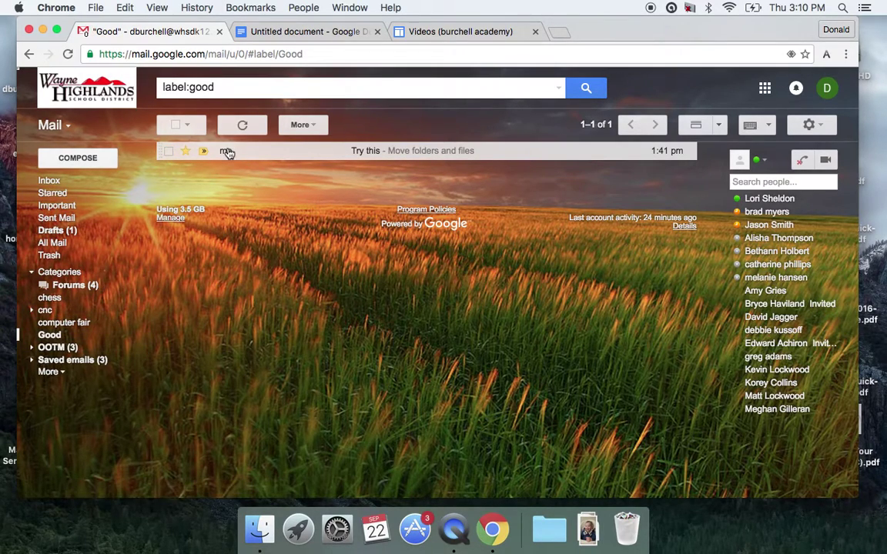
{"action": "left_click", "coordinate": [169, 151]}
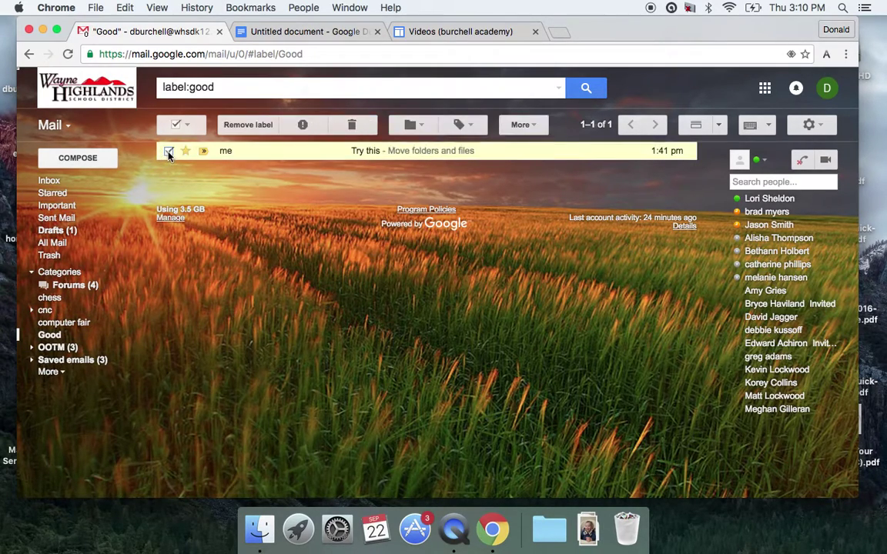
{"action": "left_click", "coordinate": [420, 126]}
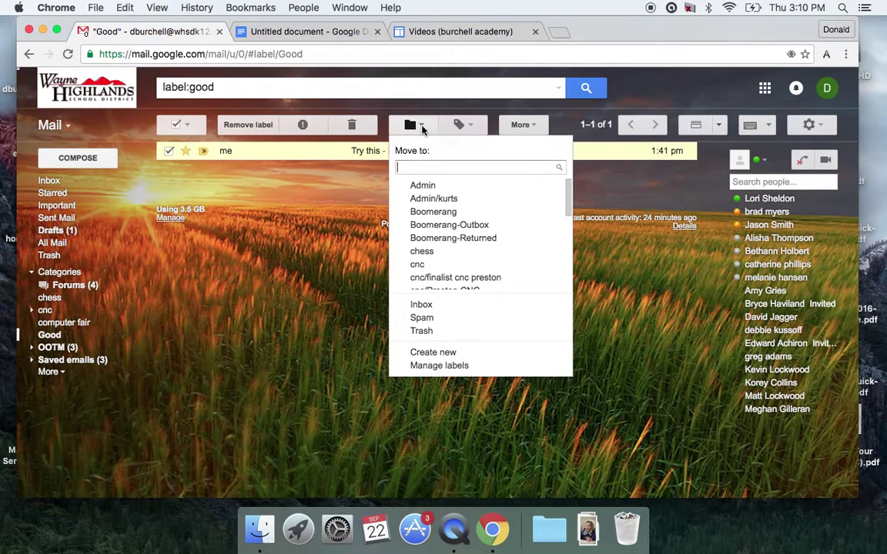
{"action": "left_click", "coordinate": [452, 307]}
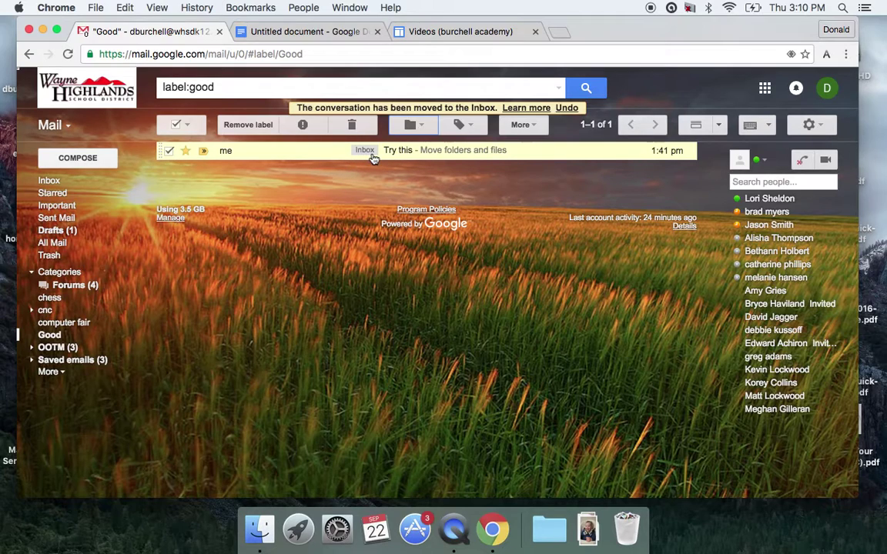
Step: Check the message lists of the inbox and the Good label
{"action": "left_click_drag", "start_coordinate": [224, 88], "coordinate": [189, 89]}
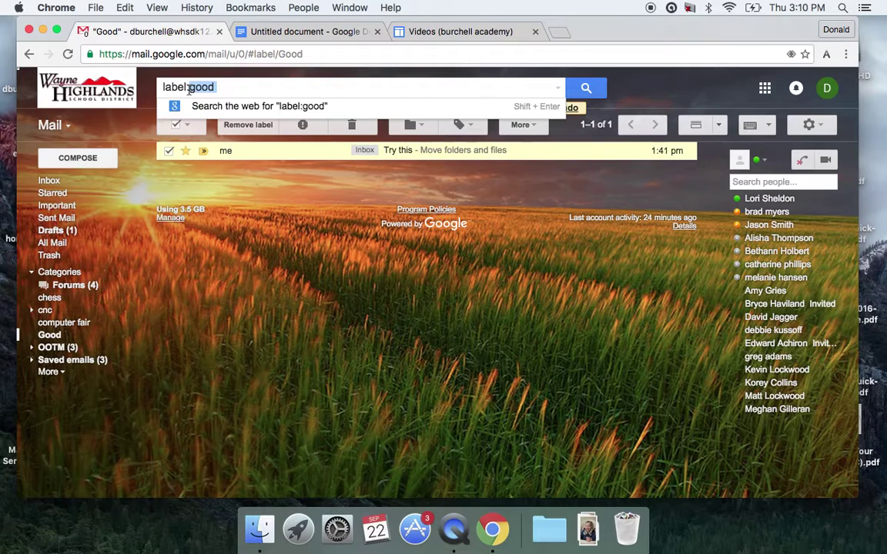
{"action": "left_click", "coordinate": [50, 180]}
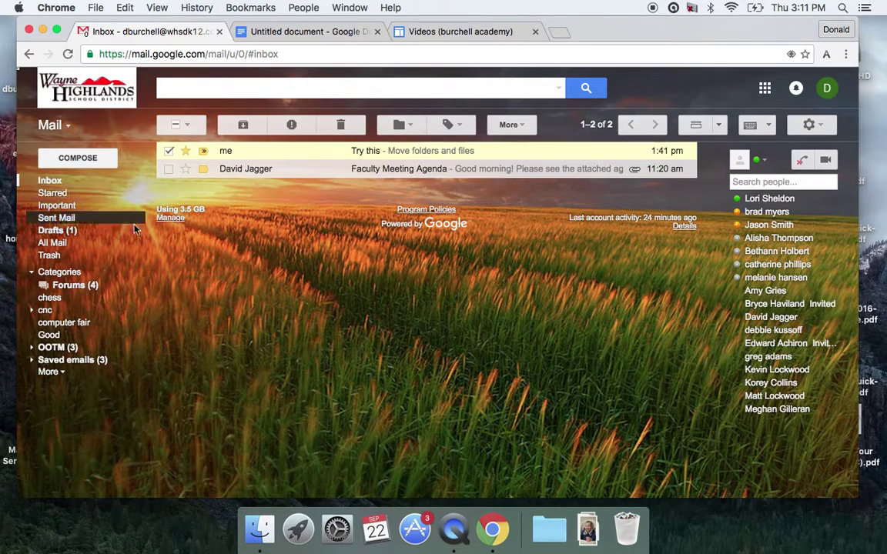
{"action": "left_click", "coordinate": [51, 335]}
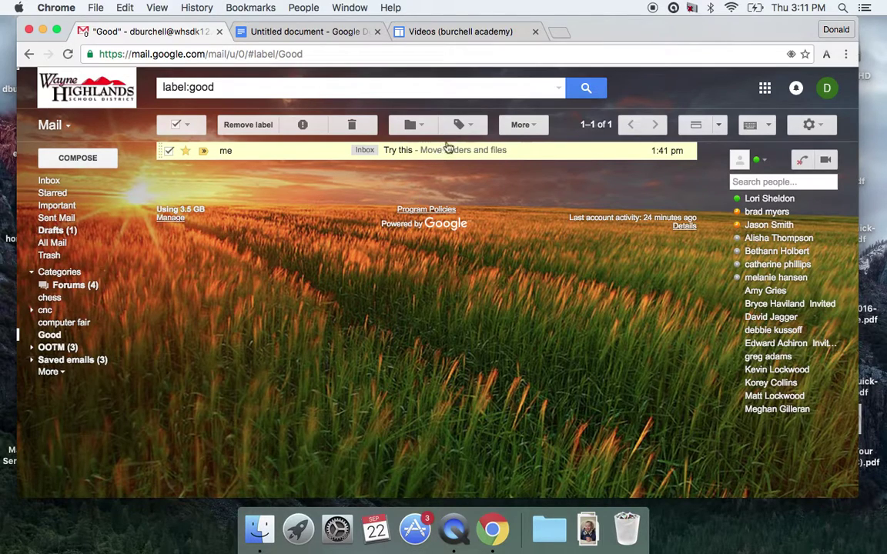
Step: Remove the Good label in the label management settings and confirm its deletion
{"action": "left_click", "coordinate": [527, 129]}
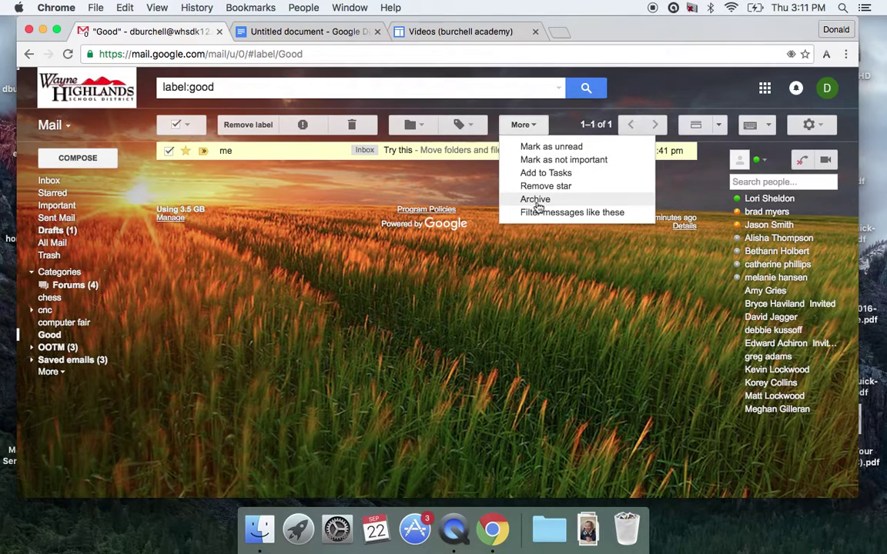
{"action": "left_click", "coordinate": [418, 127]}
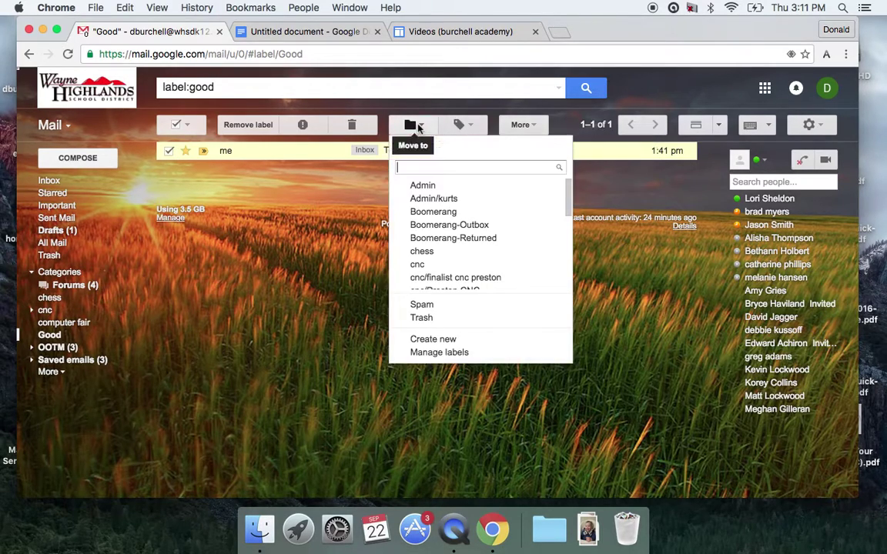
{"action": "left_click", "coordinate": [438, 352]}
{"action": "scroll", "coordinate": [436, 350], "scroll_direction": "down", "scroll_amount": 10}
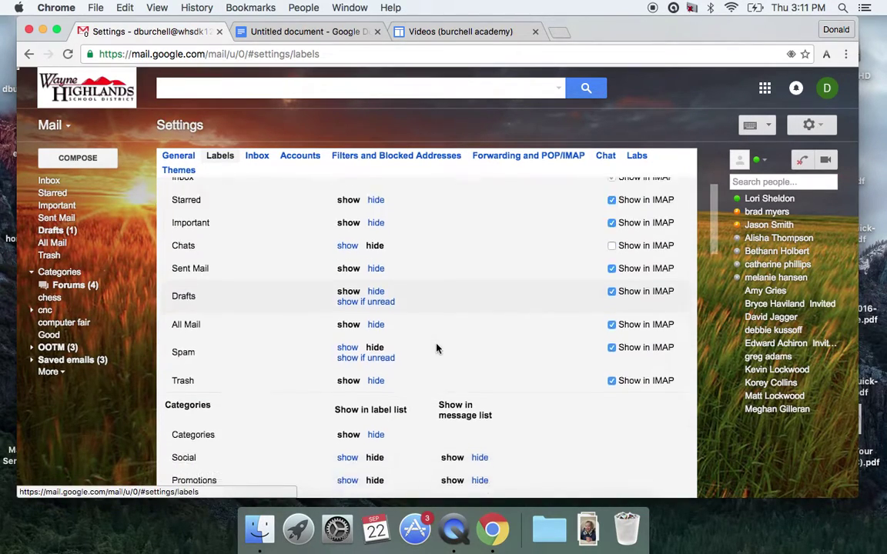
{"action": "scroll", "coordinate": [436, 344], "scroll_direction": "down", "scroll_amount": 1}
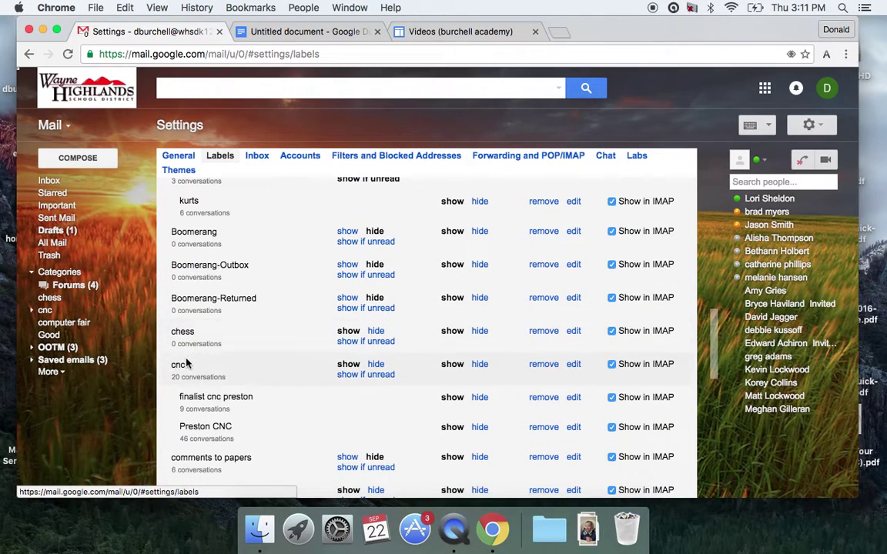
{"action": "scroll", "coordinate": [188, 387], "scroll_direction": "down", "scroll_amount": 6}
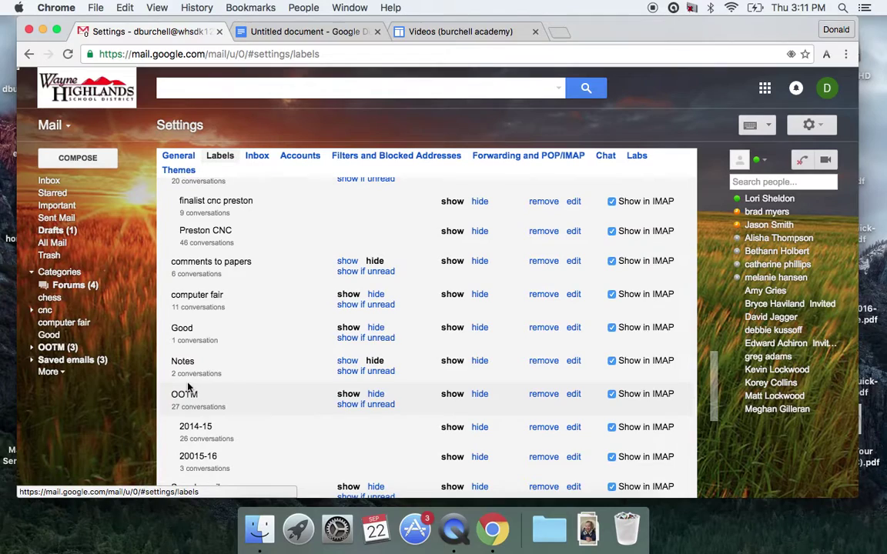
{"action": "left_click", "coordinate": [188, 330]}
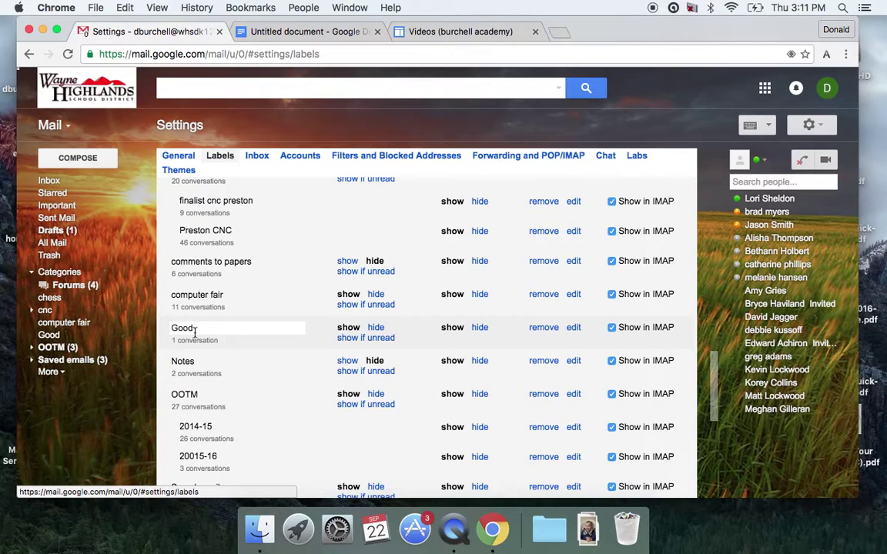
{"action": "double_click", "coordinate": [196, 329]}
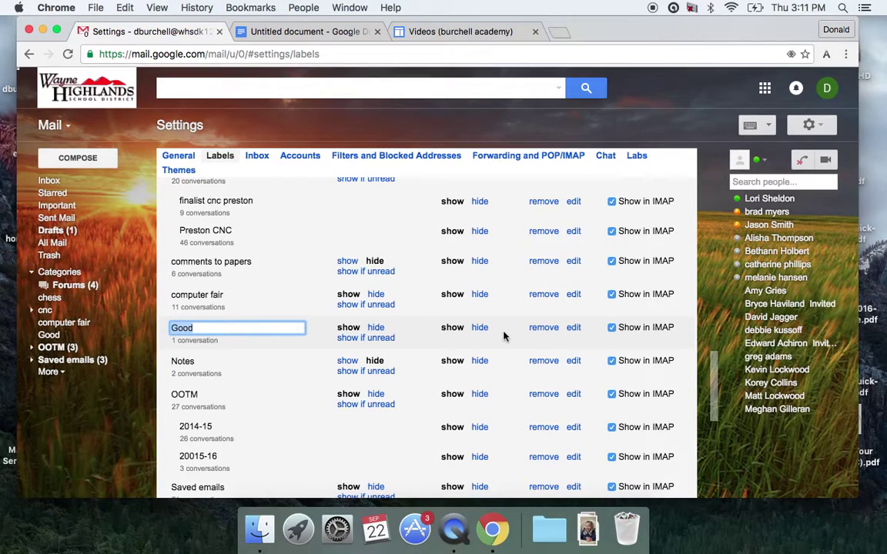
{"action": "left_click", "coordinate": [544, 329]}
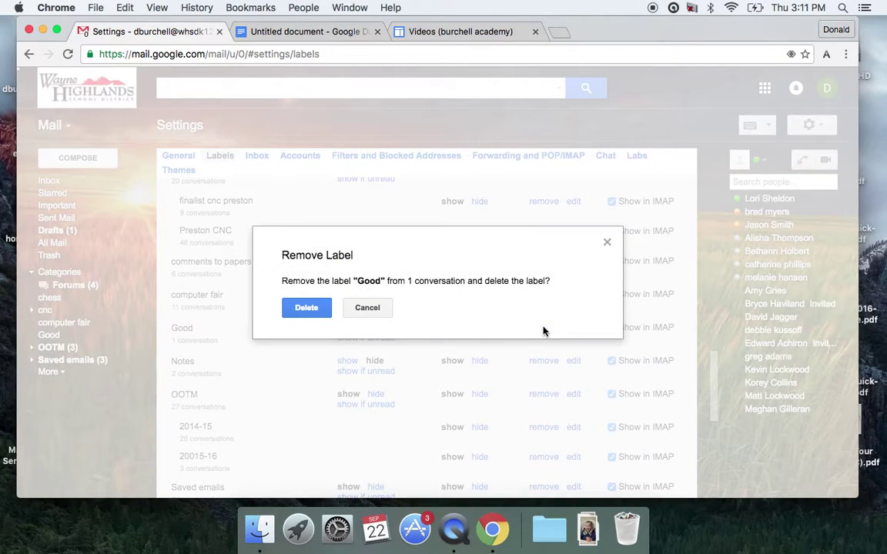
{"action": "left_click", "coordinate": [305, 310]}
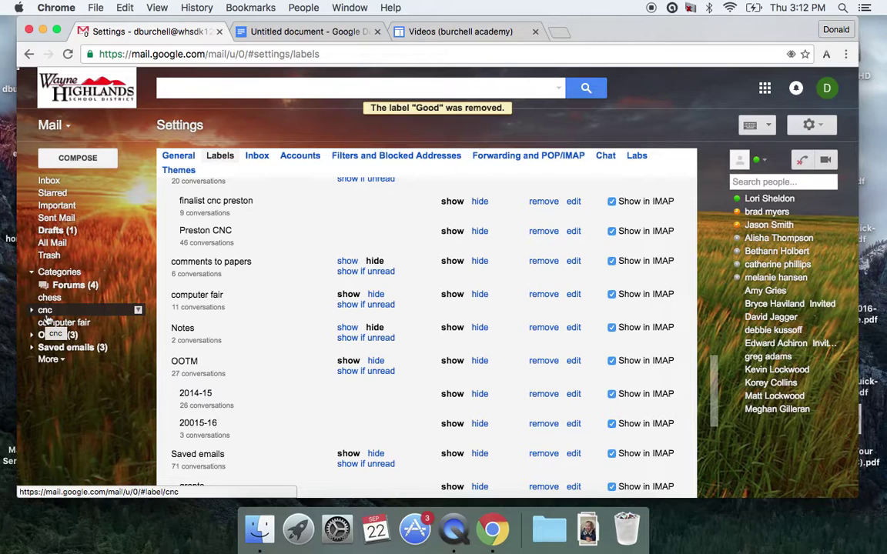
Step: Return to the inbox and apply the Admin label to the "Try this" message
{"action": "left_click", "coordinate": [56, 182]}
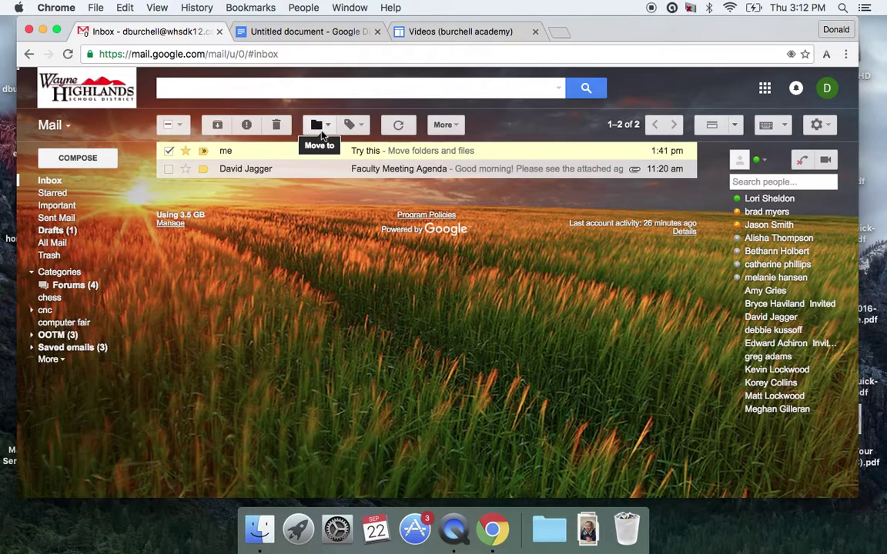
{"action": "left_click", "coordinate": [360, 128]}
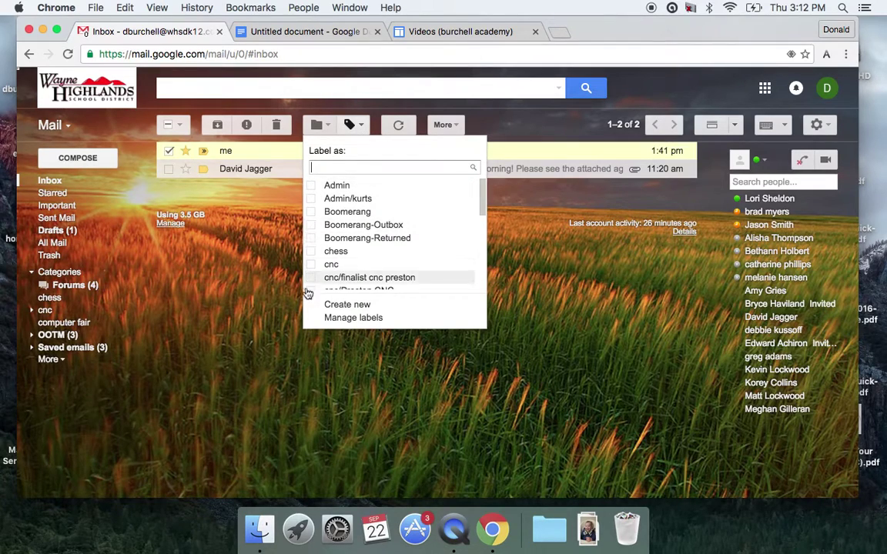
{"action": "left_click", "coordinate": [312, 186]}
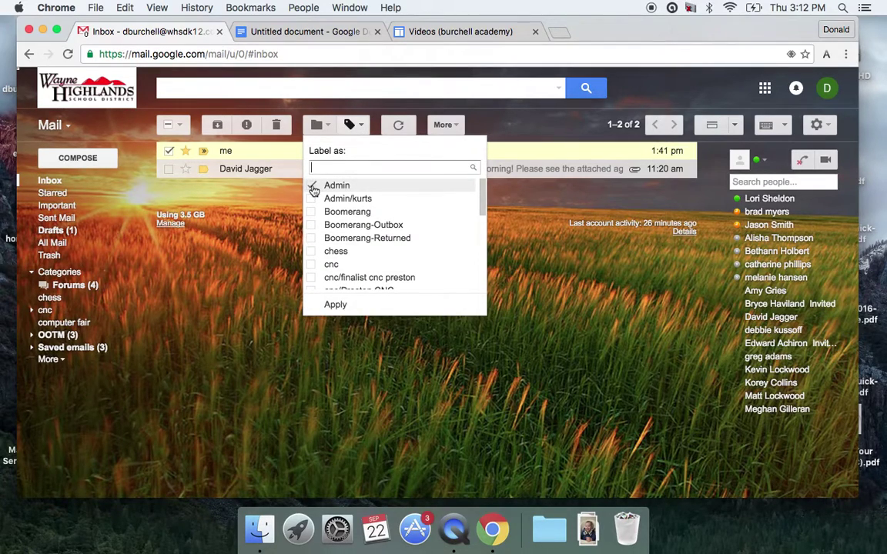
{"action": "left_click", "coordinate": [333, 304]}
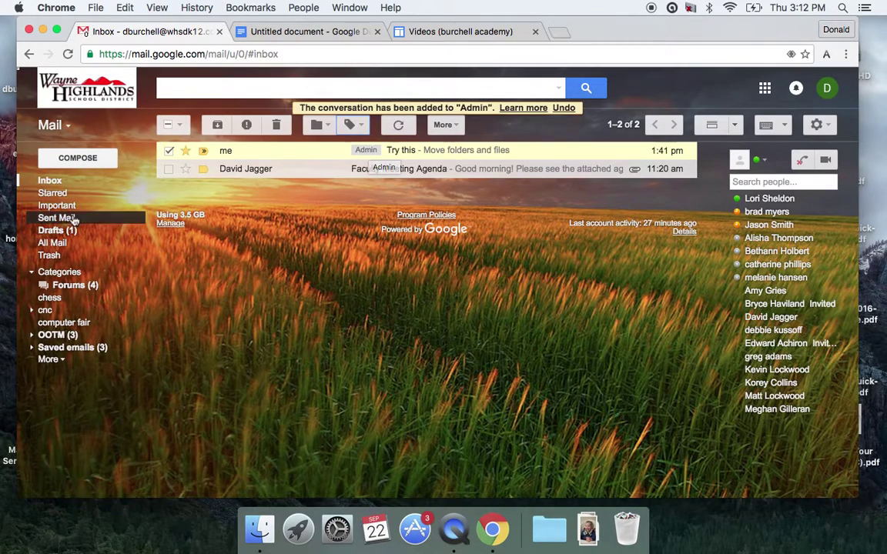
Step: Show the messages labelled Admin and remove the Admin label from the "Try this" message
{"action": "left_click", "coordinate": [49, 359]}
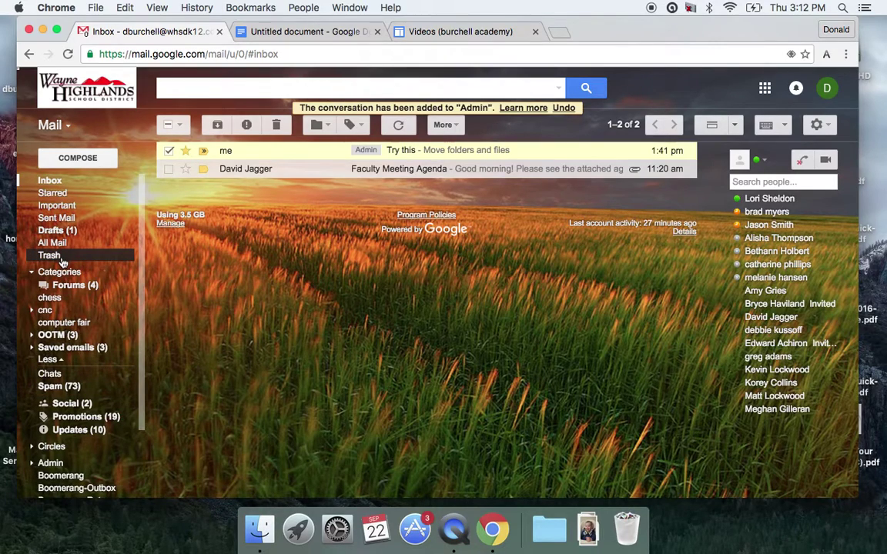
{"action": "left_click", "coordinate": [56, 462]}
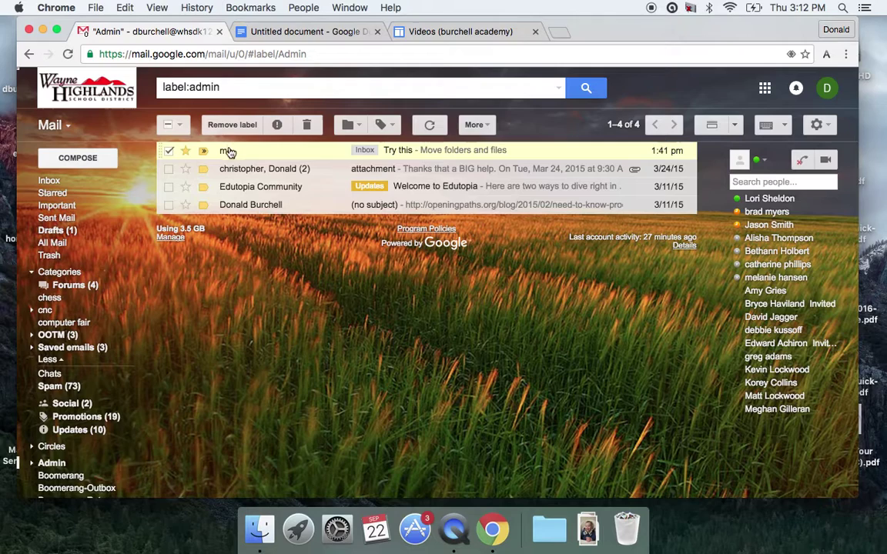
{"action": "mouse_move", "coordinate": [243, 153]}
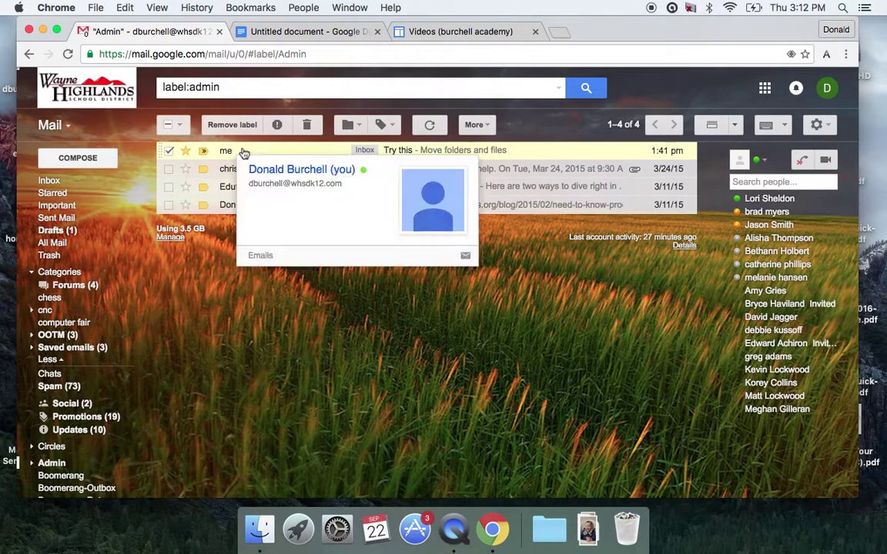
{"action": "left_click", "coordinate": [391, 131]}
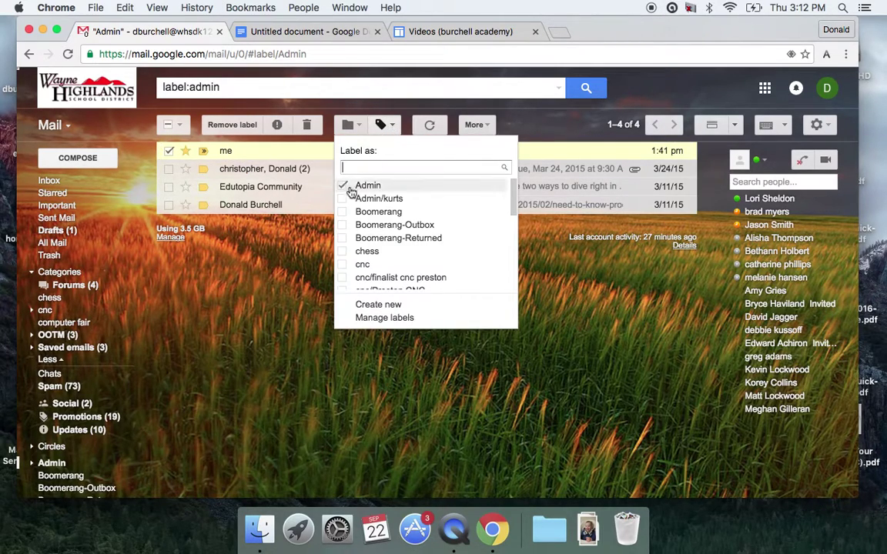
{"action": "left_click", "coordinate": [363, 306]}
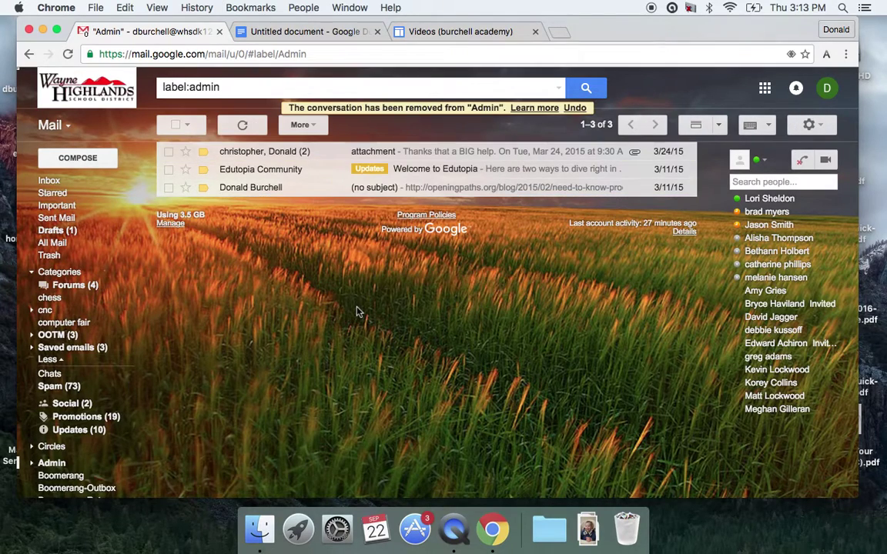
Step: Return to the inbox, start a filter based on the "Try this" message, and review its sender, recipient, subject and keyword criteria
{"action": "left_click", "coordinate": [49, 180]}
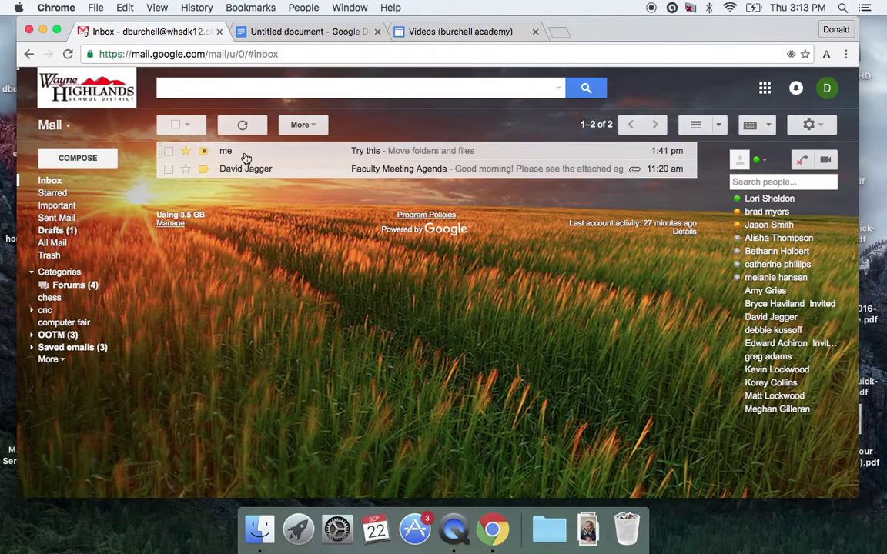
{"action": "left_click", "coordinate": [169, 151]}
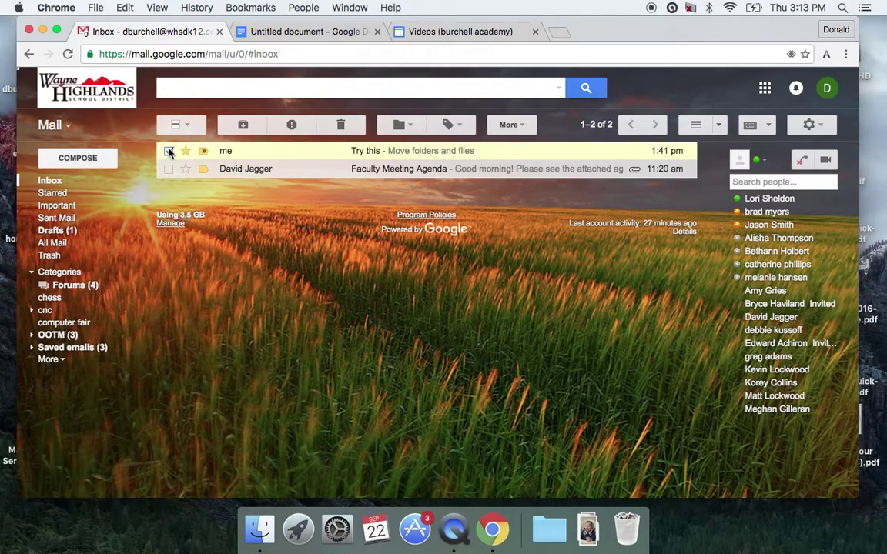
{"action": "left_click", "coordinate": [520, 126]}
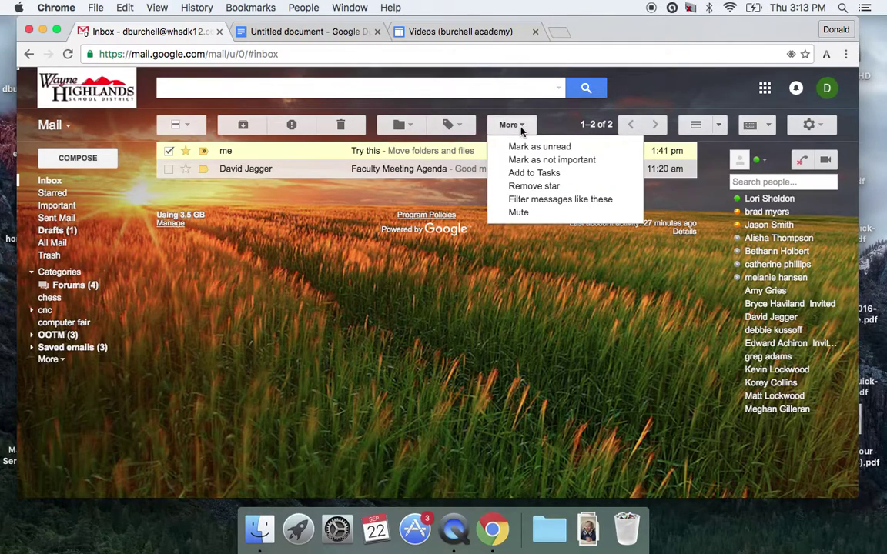
{"action": "left_click", "coordinate": [566, 200]}
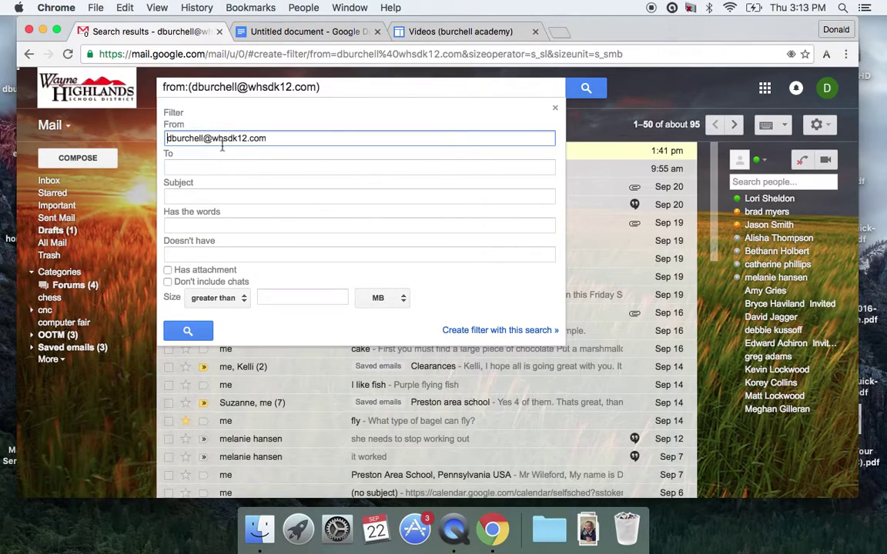
{"action": "left_click_drag", "start_coordinate": [270, 138], "coordinate": [165, 136]}
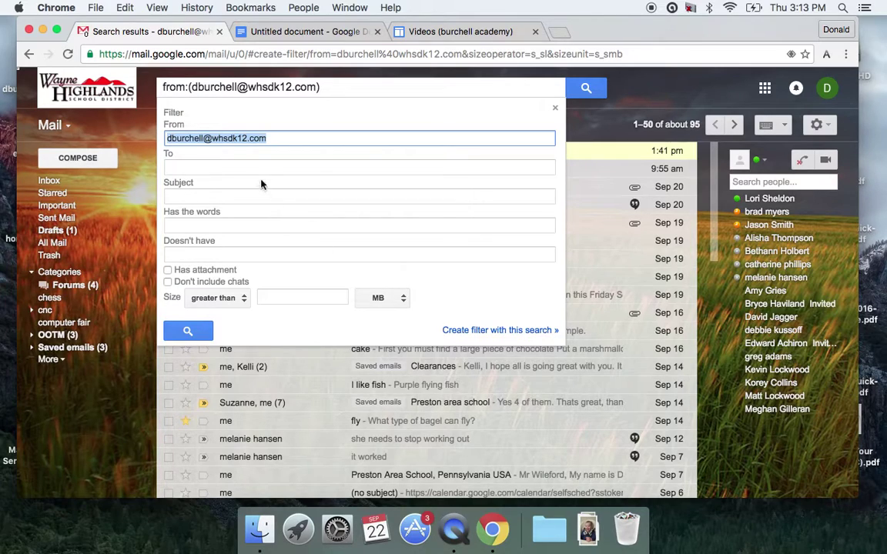
{"action": "left_click", "coordinate": [189, 166]}
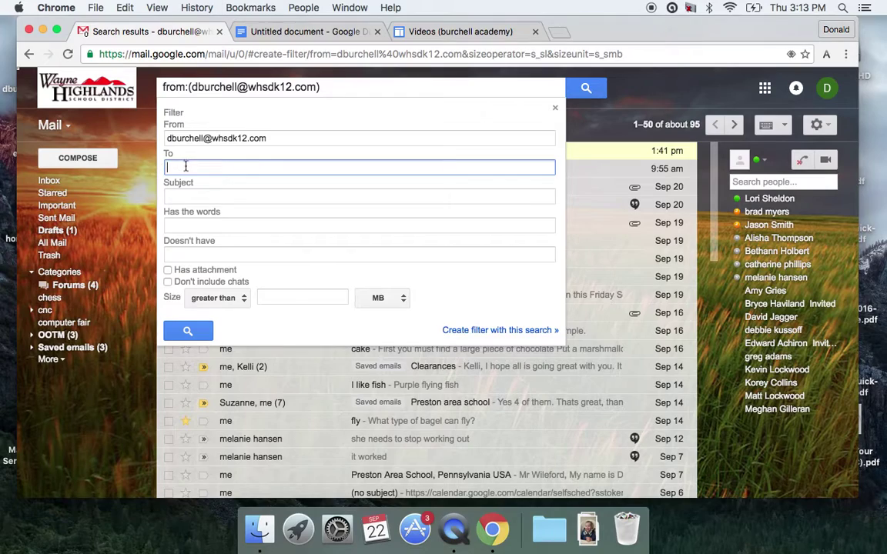
{"action": "left_click", "coordinate": [249, 197]}
{"action": "left_click", "coordinate": [238, 224]}
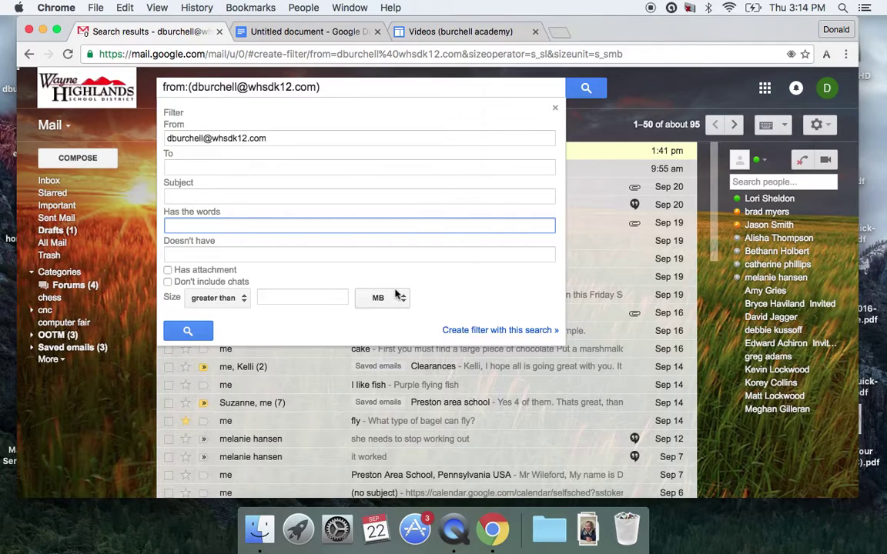
Step: Continue to the filter's actions, choose to delete matching messages, and close the filter form without creating the filter
{"action": "left_click", "coordinate": [462, 332]}
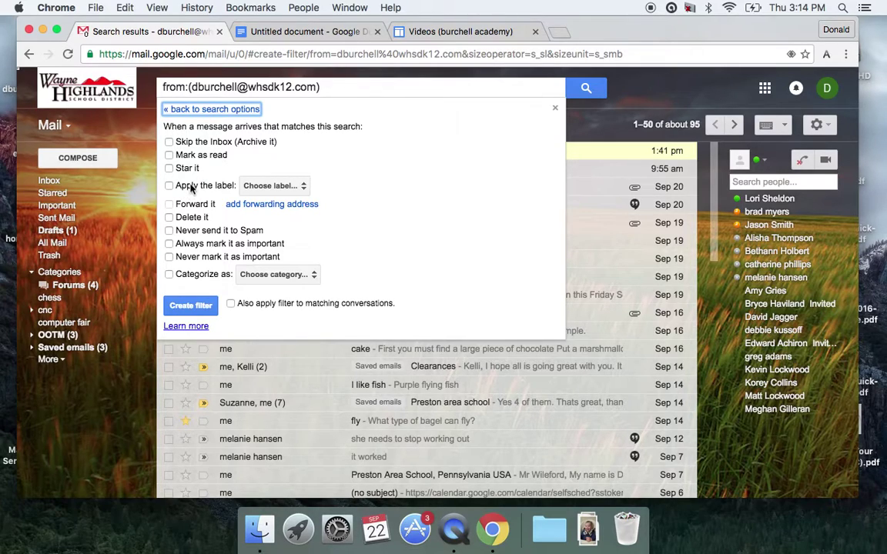
{"action": "left_click", "coordinate": [170, 218]}
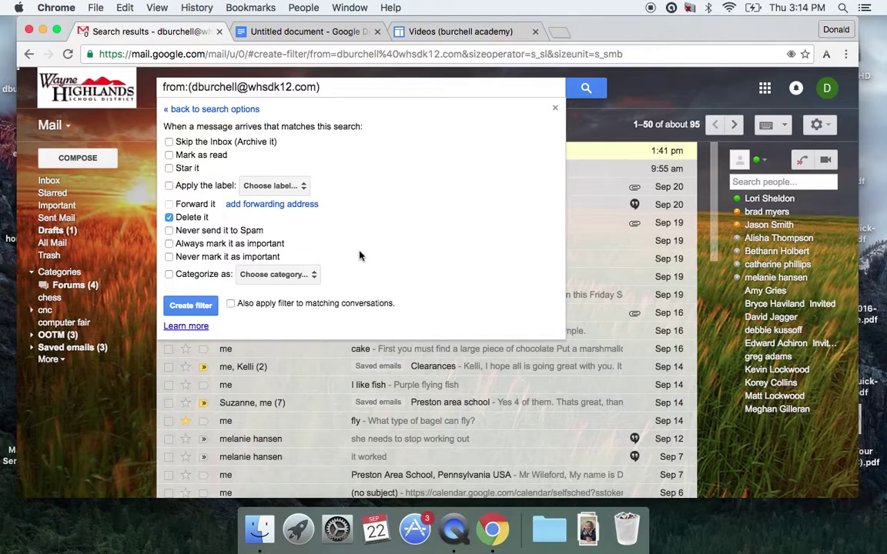
{"action": "left_click", "coordinate": [557, 112]}
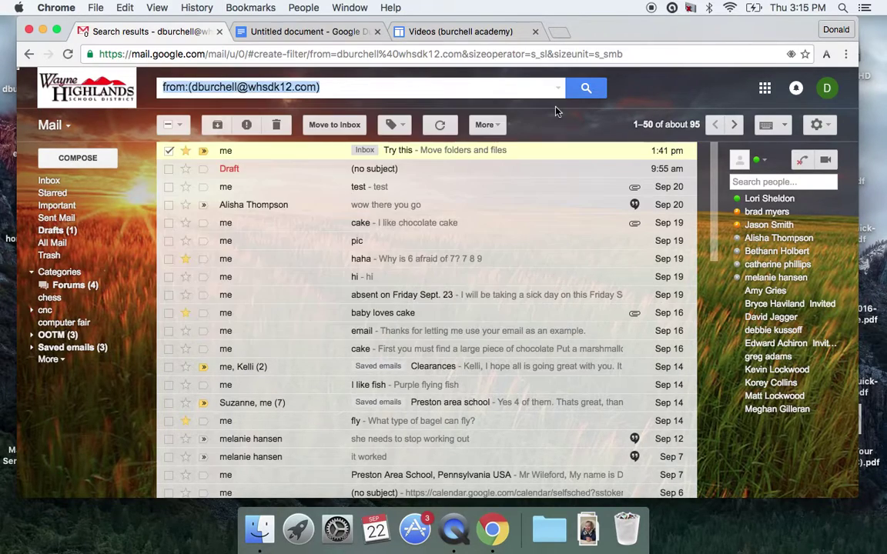